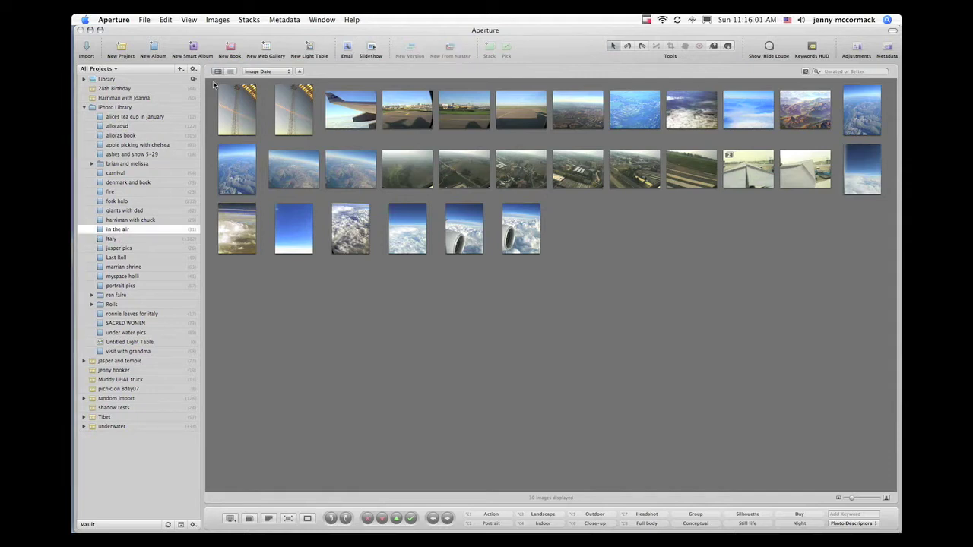
# Switch to split view and give the tower photo a five-star rating.
pyautogui.press('h')
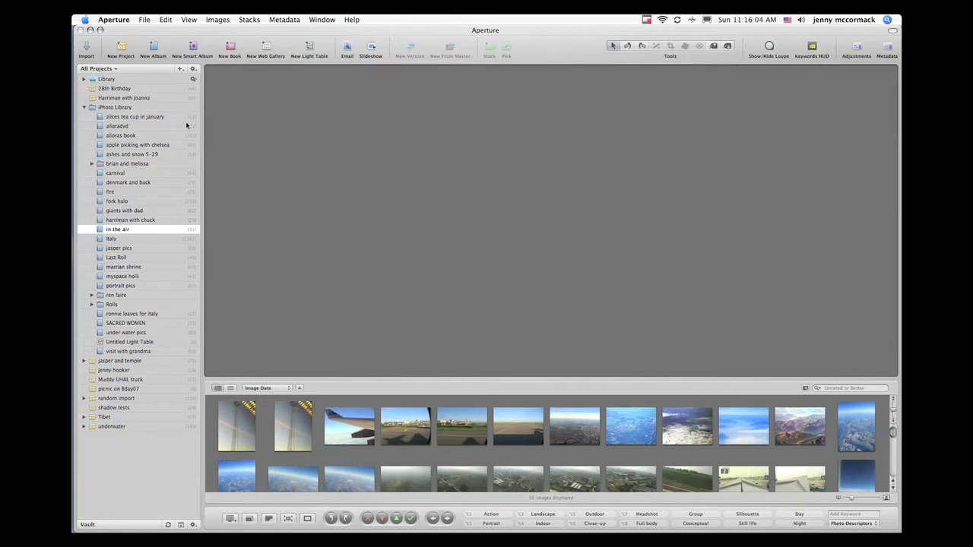
pyautogui.click(233, 432)
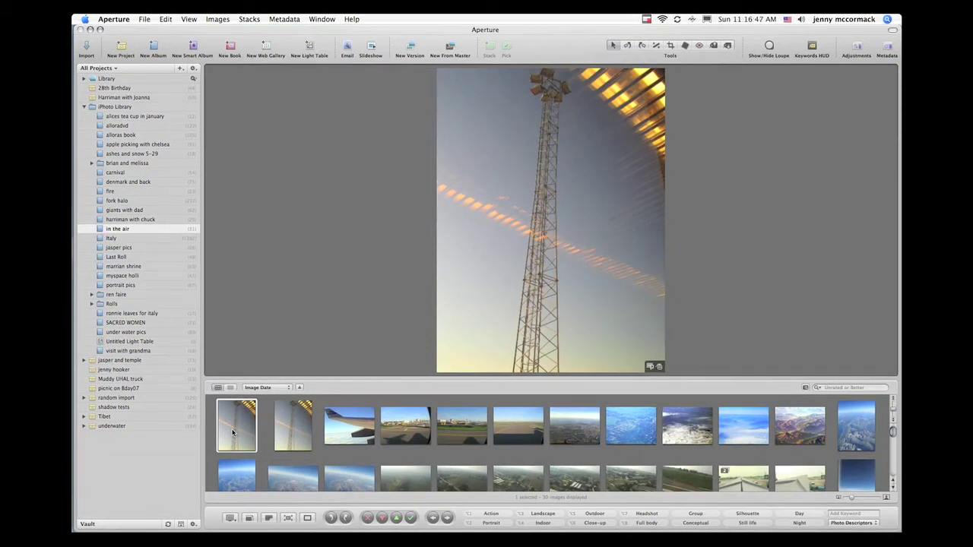
pyautogui.click(412, 519)
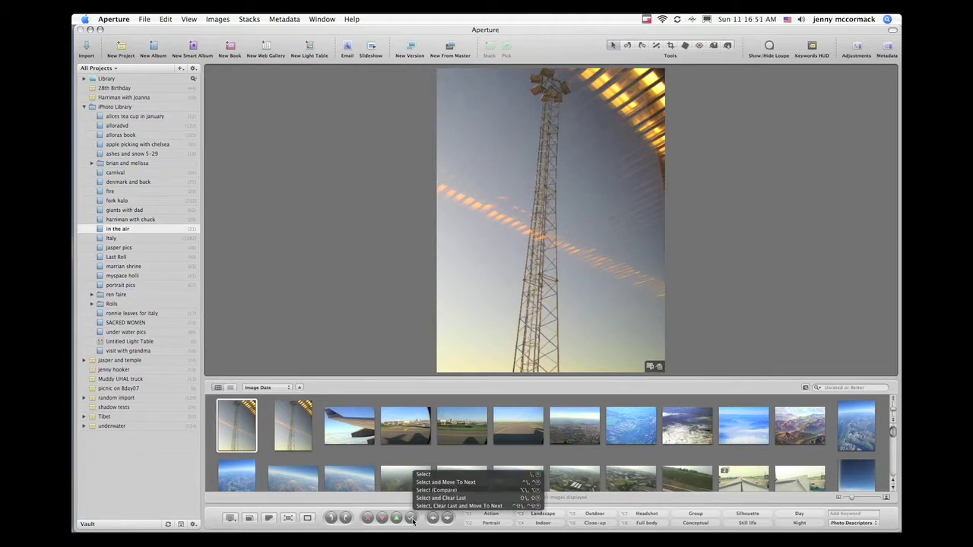
pyautogui.click(411, 519)
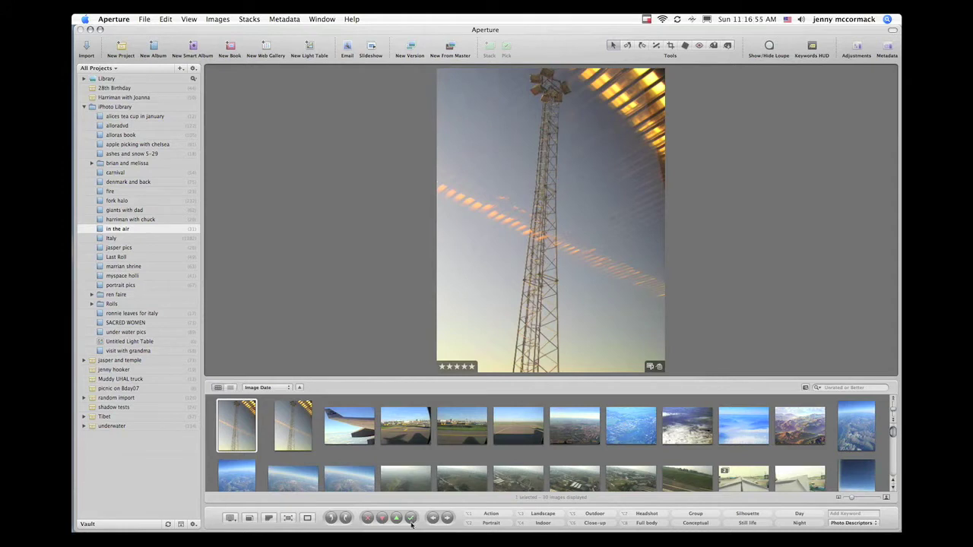
pyautogui.click(411, 520)
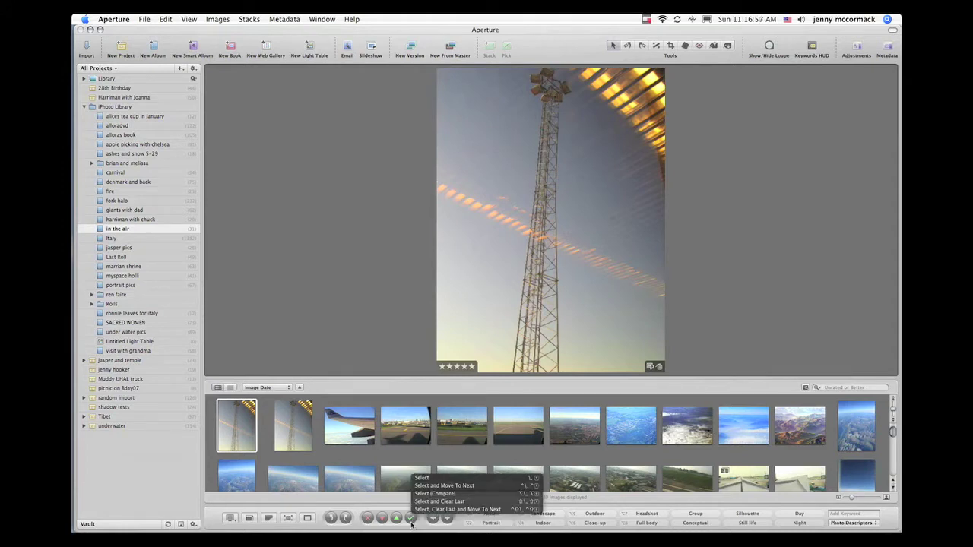
pyautogui.click(353, 495)
# Rate the plane-wing photo five stars and the city aerial three stars.
pyautogui.press('Right')
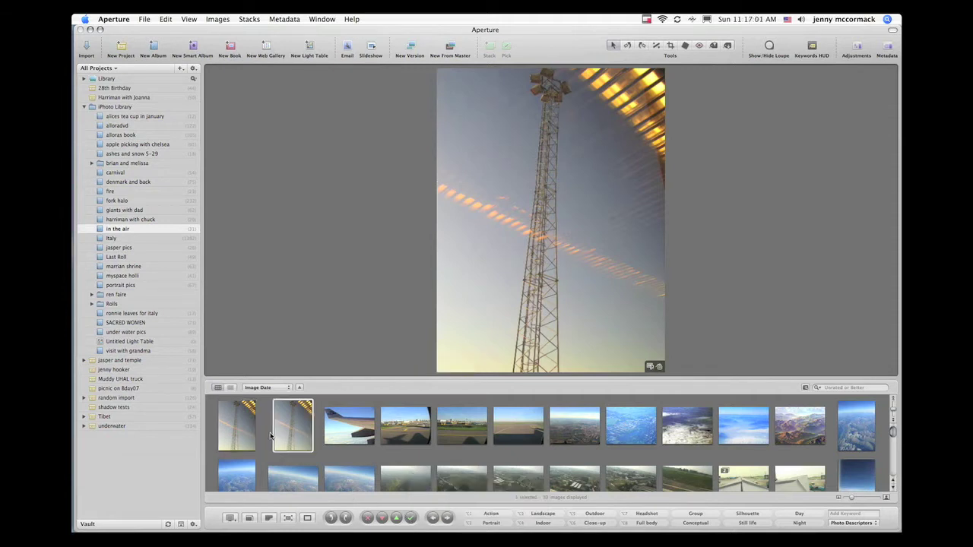
pyautogui.press('Right')
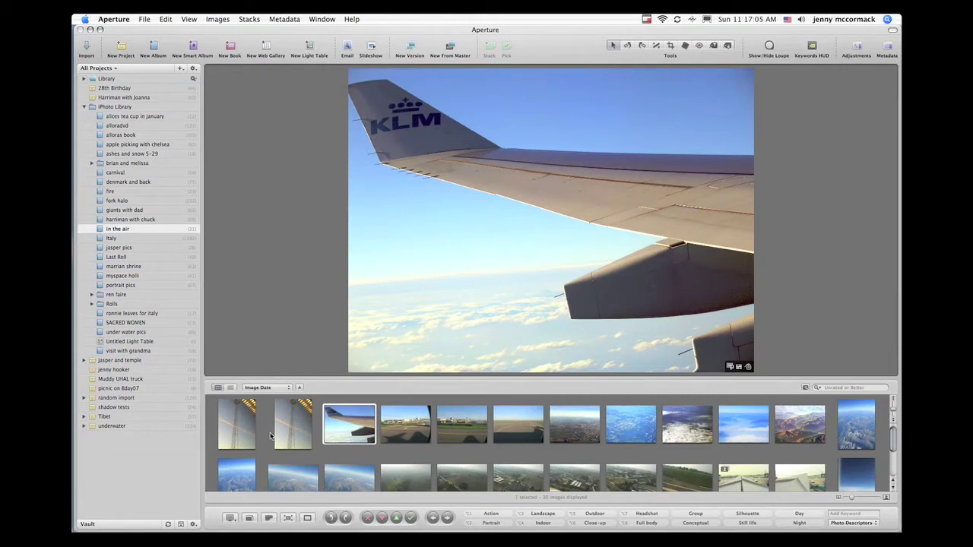
pyautogui.press('5')
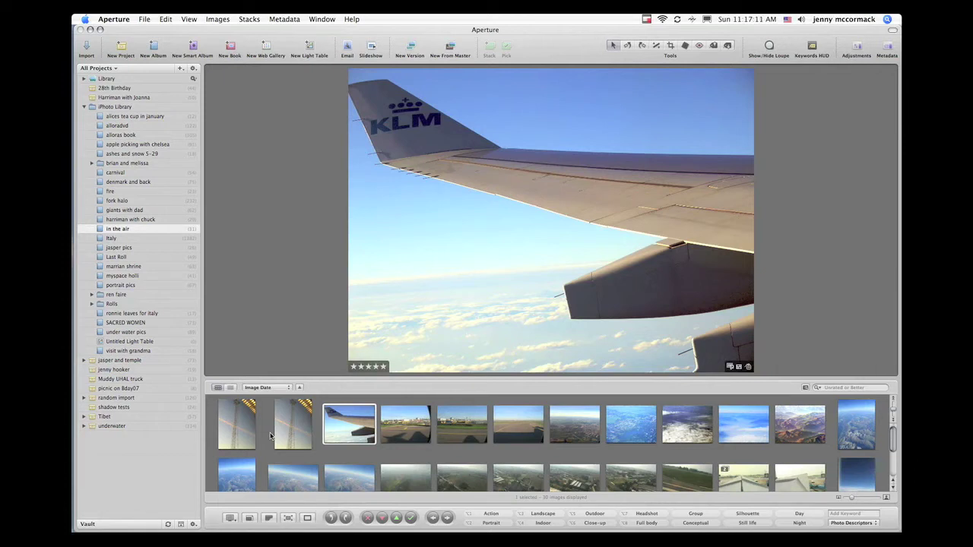
pyautogui.press('Right')
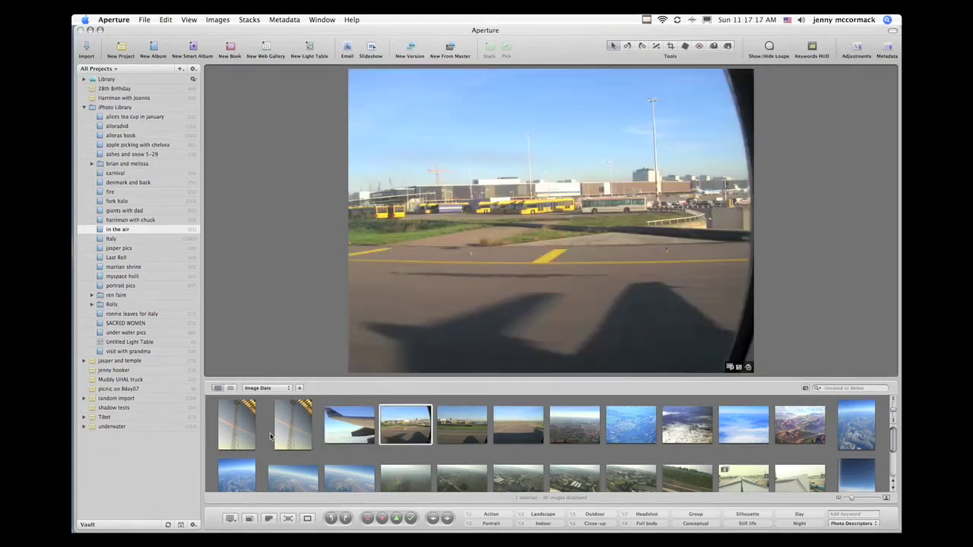
pyautogui.press('Right')
pyautogui.press('Right')
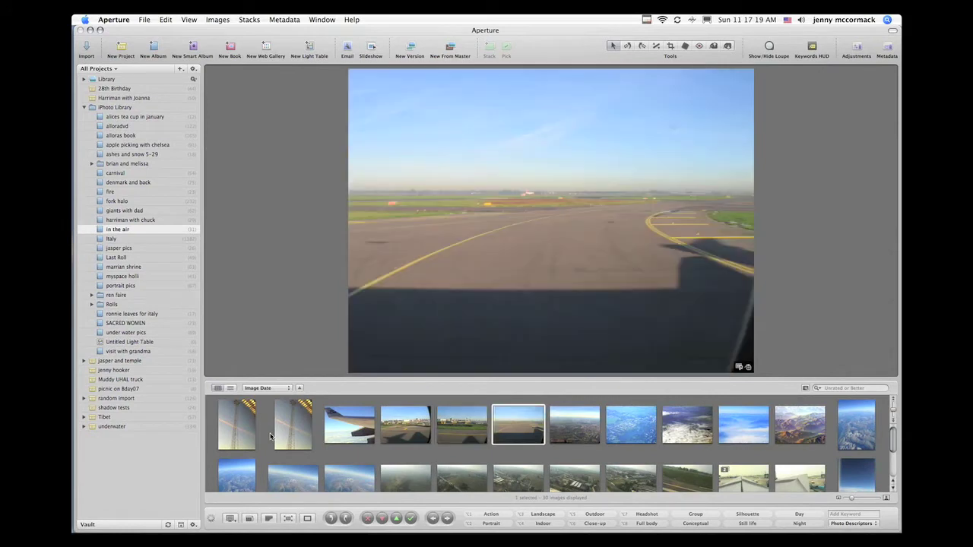
pyautogui.press('Right')
pyautogui.press('3')
pyautogui.press('Right')
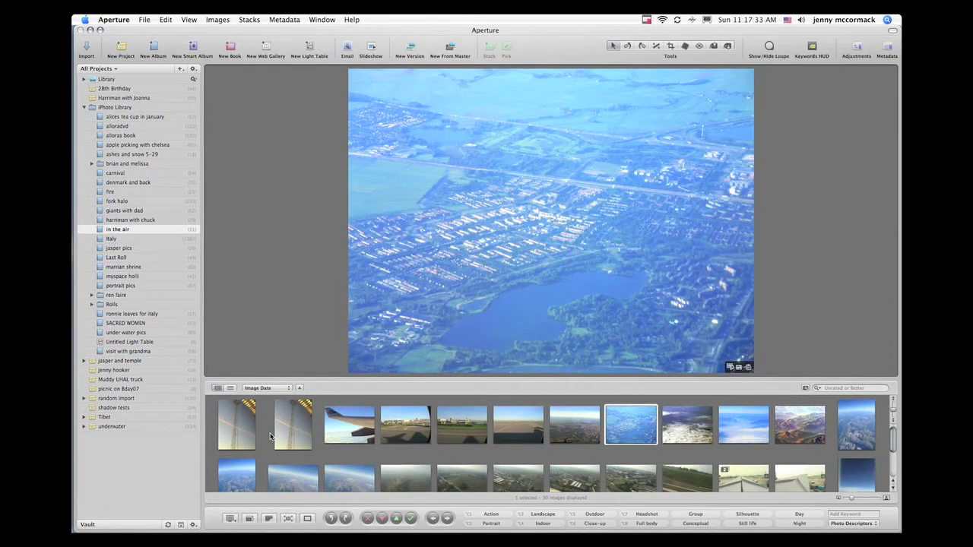
pyautogui.press('Right')
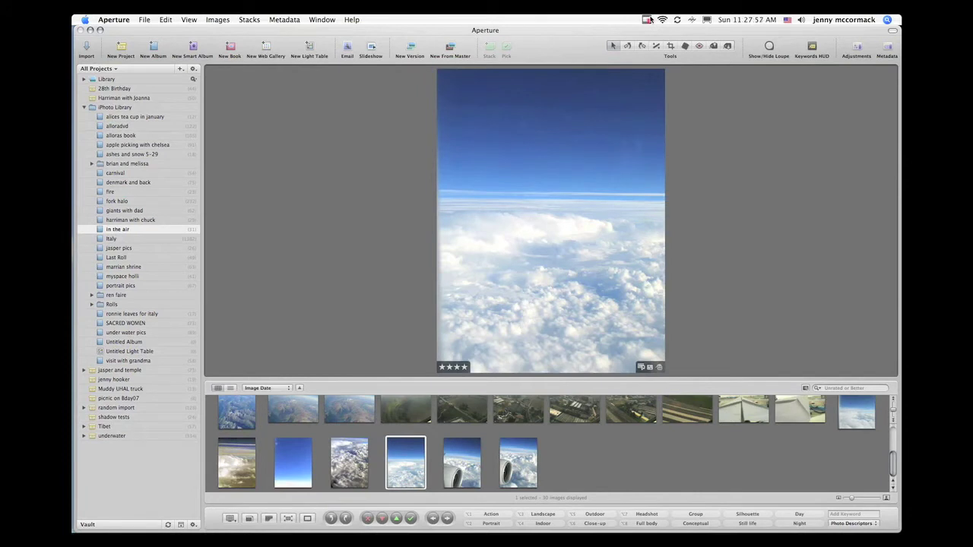
# Select all 30 album photos and batch-add the keyword 'air' through Metadata > Batch Change.
pyautogui.press('super+a')
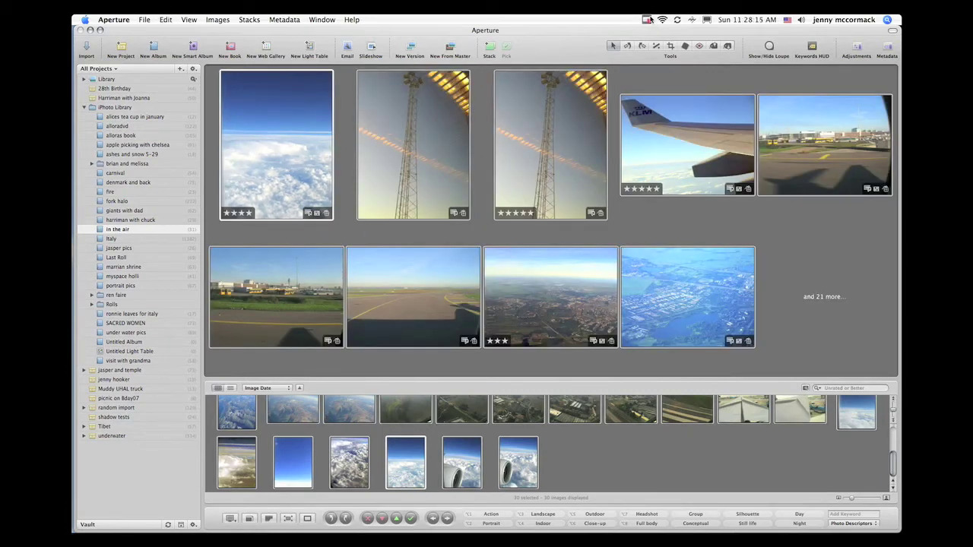
pyautogui.click(289, 20)
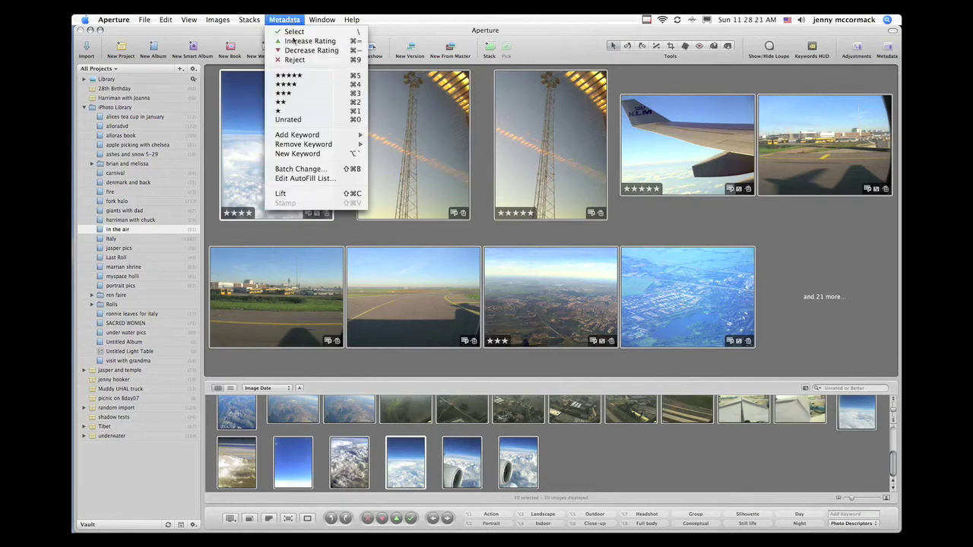
pyautogui.click(308, 170)
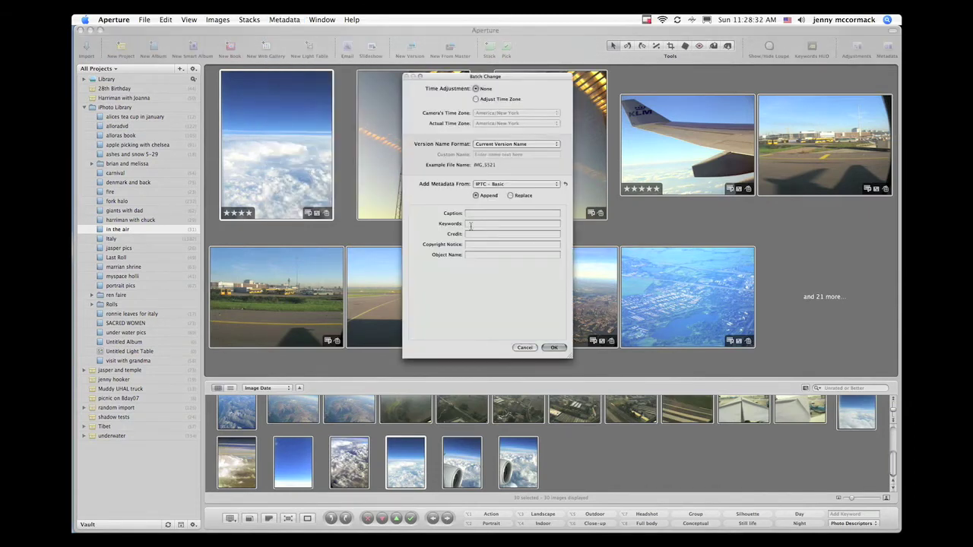
pyautogui.click(532, 224)
pyautogui.write('air')
pyautogui.press('Return')
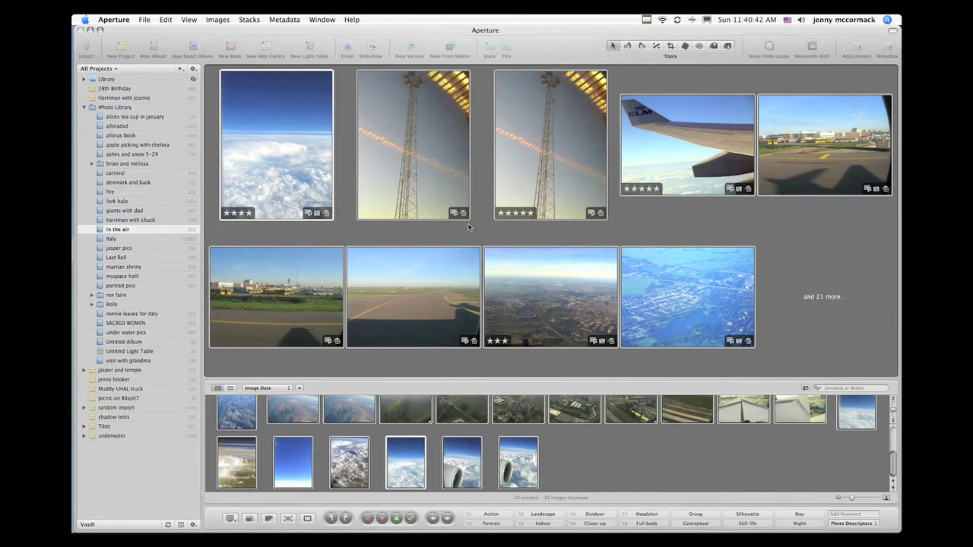
pyautogui.hotkey('shift', 'h')
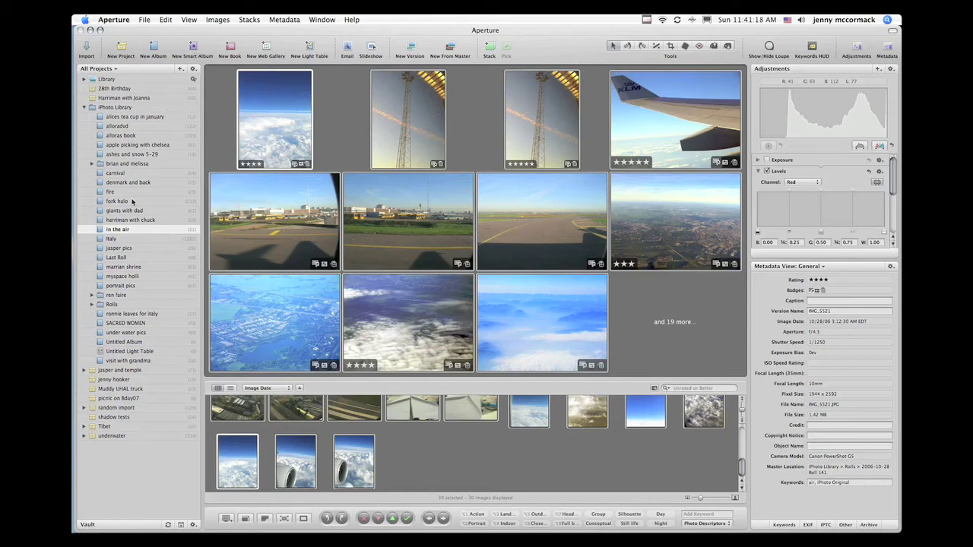
# From the 'in the air' album's context menu, add a new smart album.
pyautogui.rightClick(130, 229)
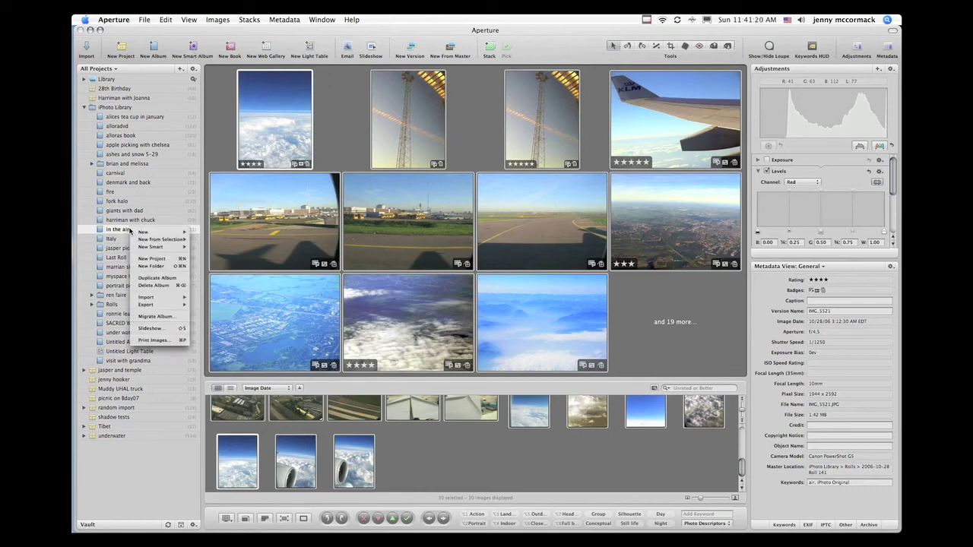
pyautogui.moveTo(138, 251)
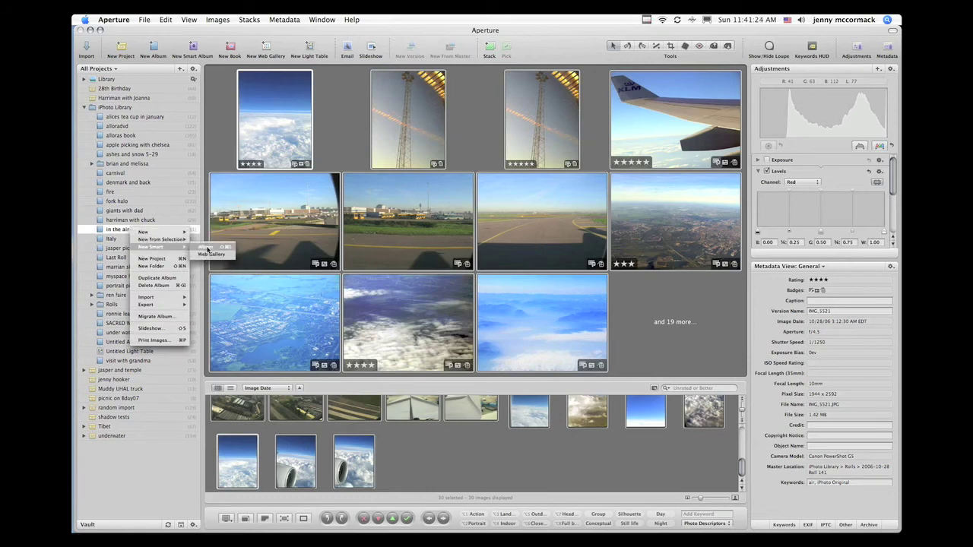
pyautogui.click(208, 249)
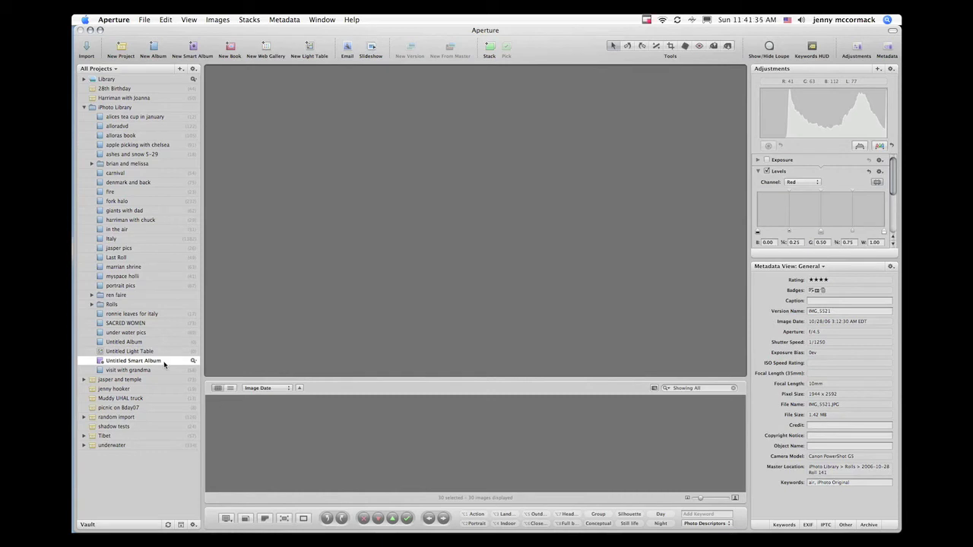
# Rename the smart album 'favorite air' and match all: five-star rating, keyword 'air'.
pyautogui.click(164, 364)
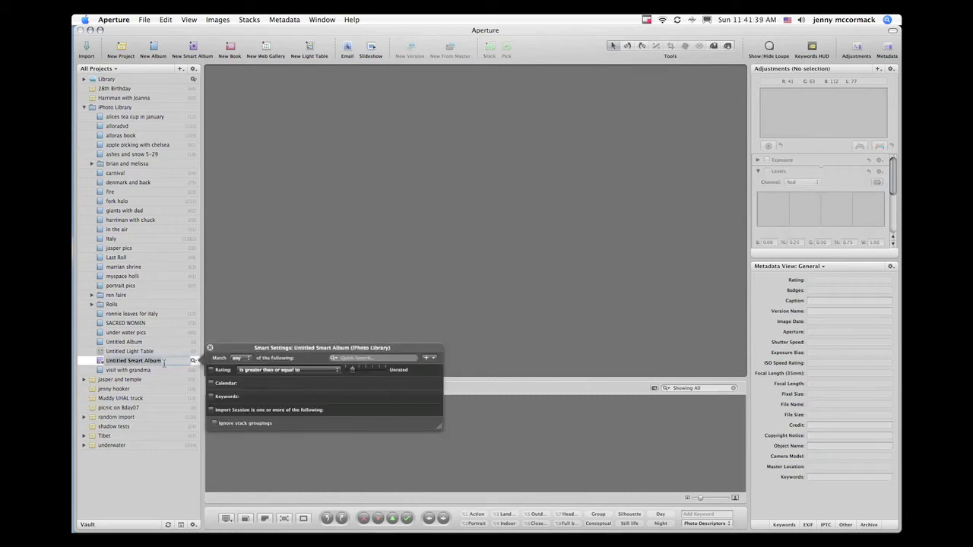
pyautogui.write('favo')
pyautogui.write('rite al')
pyautogui.click(241, 360)
pyautogui.click(243, 370)
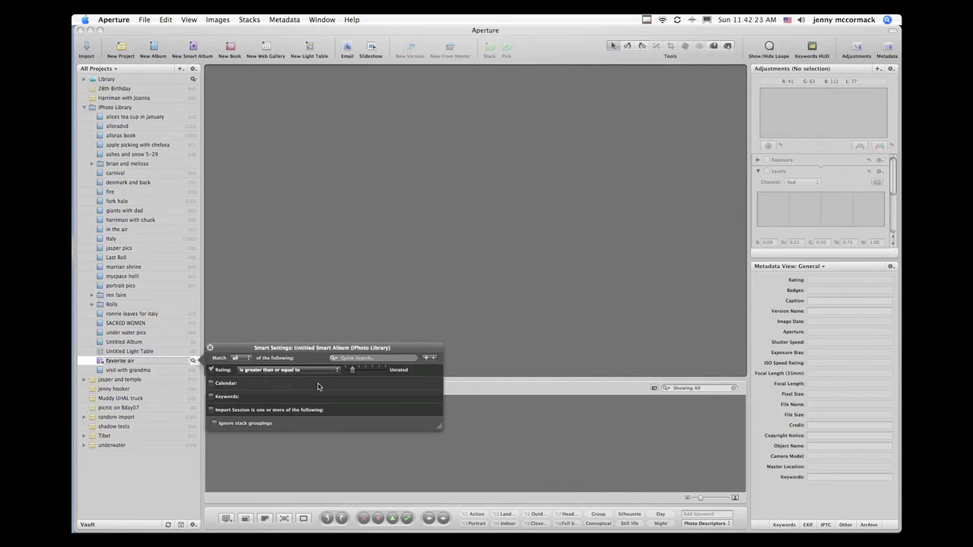
pyautogui.moveTo(352, 372); pyautogui.dragTo(392, 380)
pyautogui.click(211, 397)
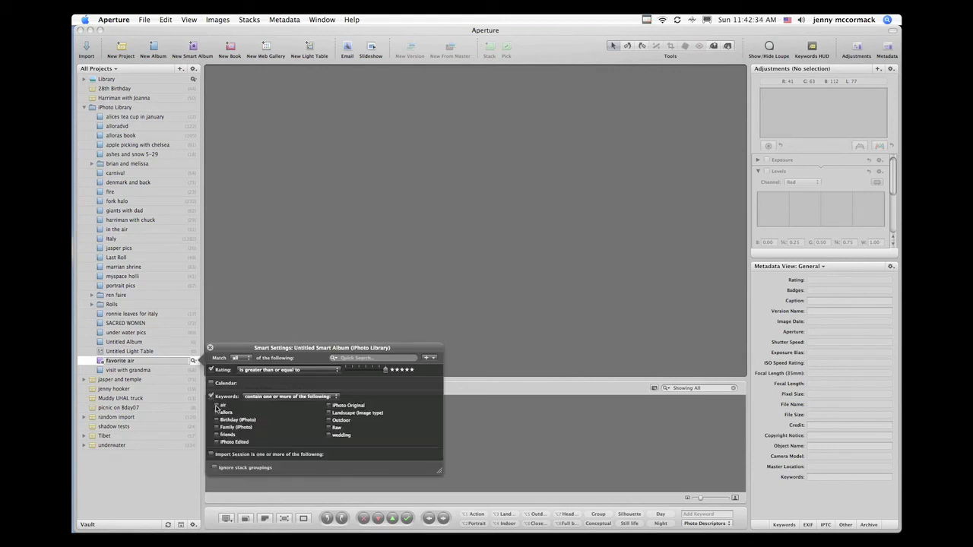
pyautogui.click(216, 406)
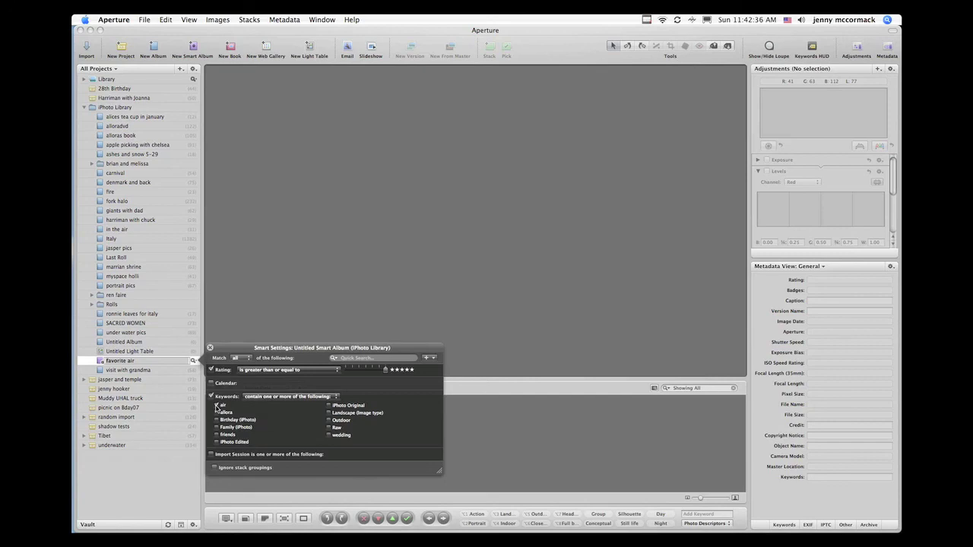